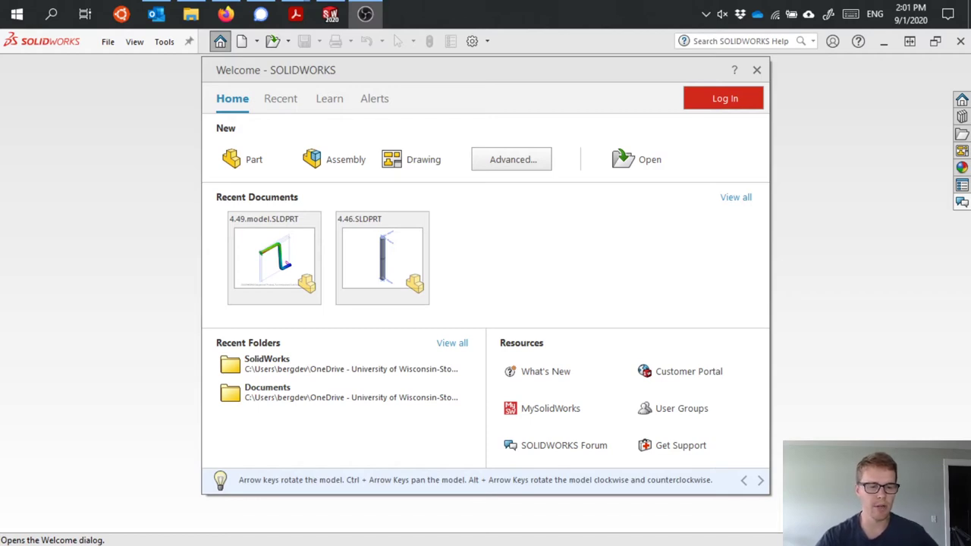
Create a new blank part document and show the Features tools
click(236, 163)
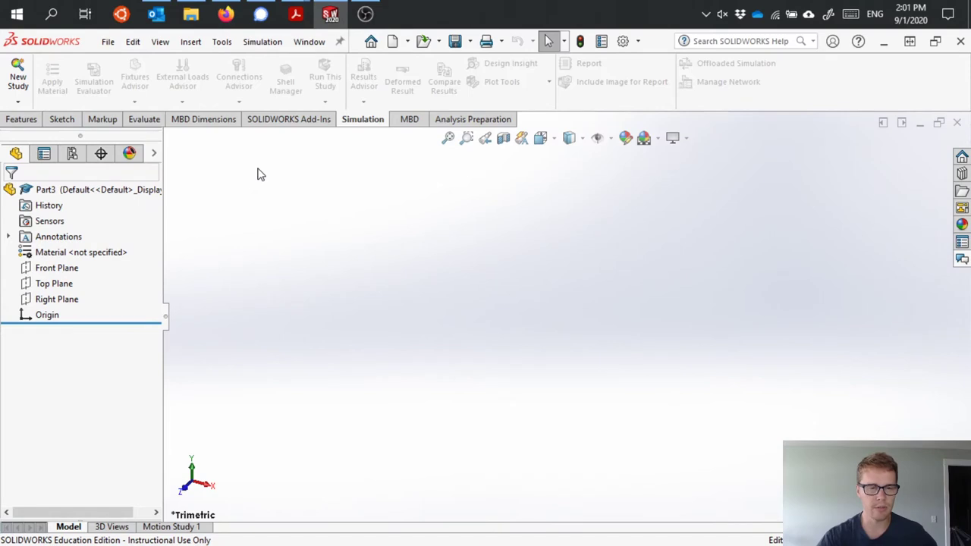
click(22, 121)
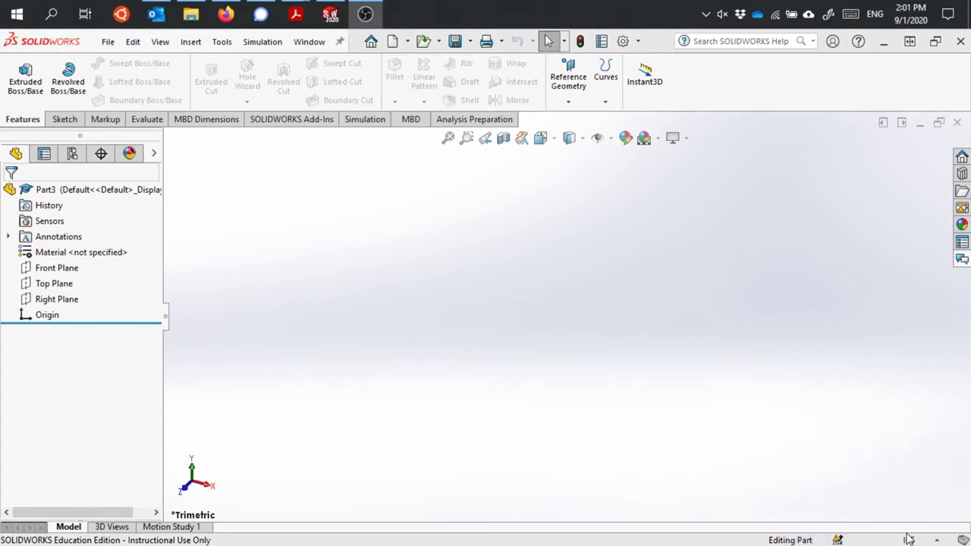
Change the part's unit system from IPS to MMGS (millimetre, gram, second)
click(930, 540)
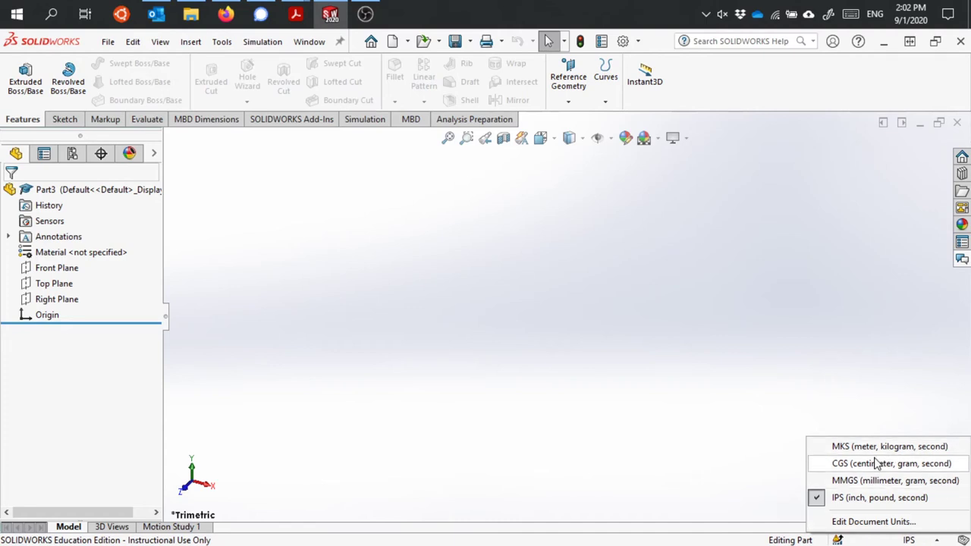
click(875, 486)
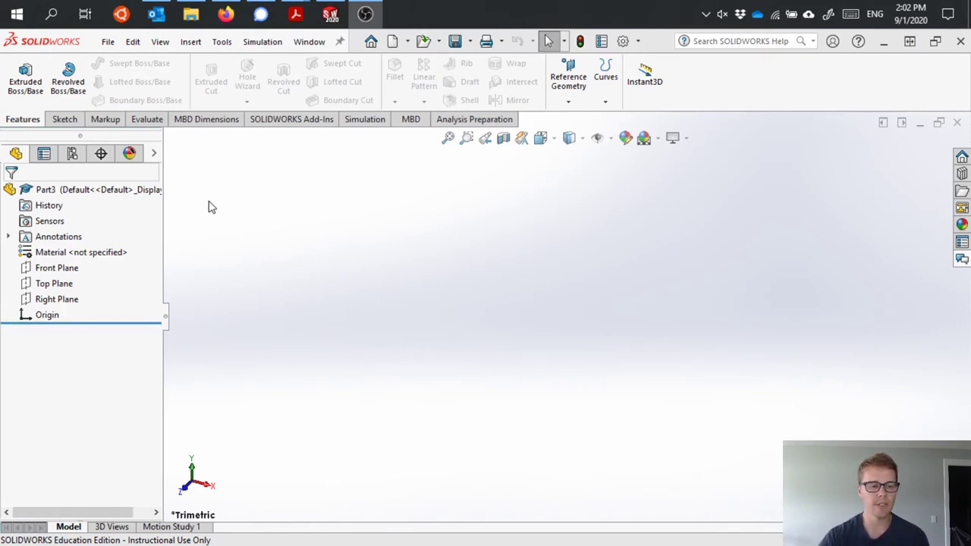
Start a new sketch on the Top Plane and pick the Circle tool
click(65, 120)
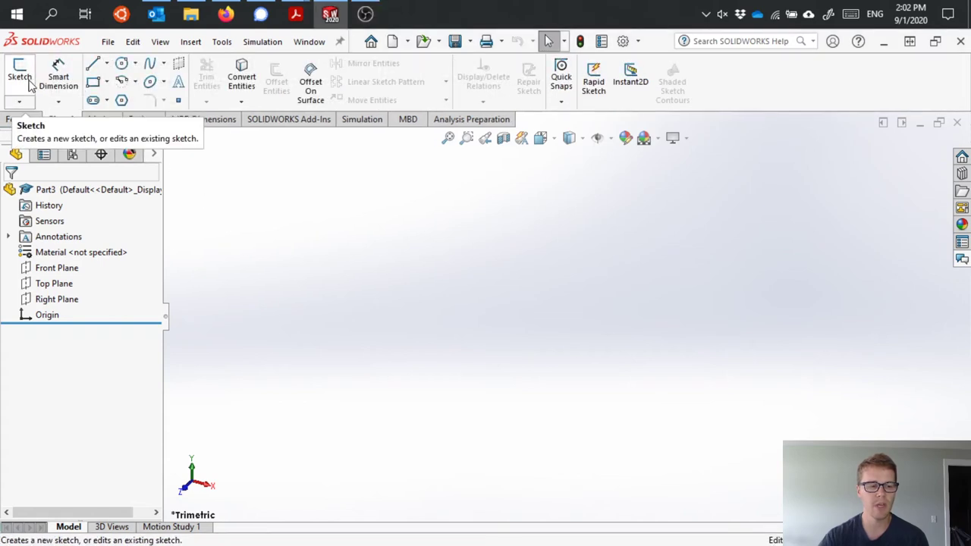
click(23, 79)
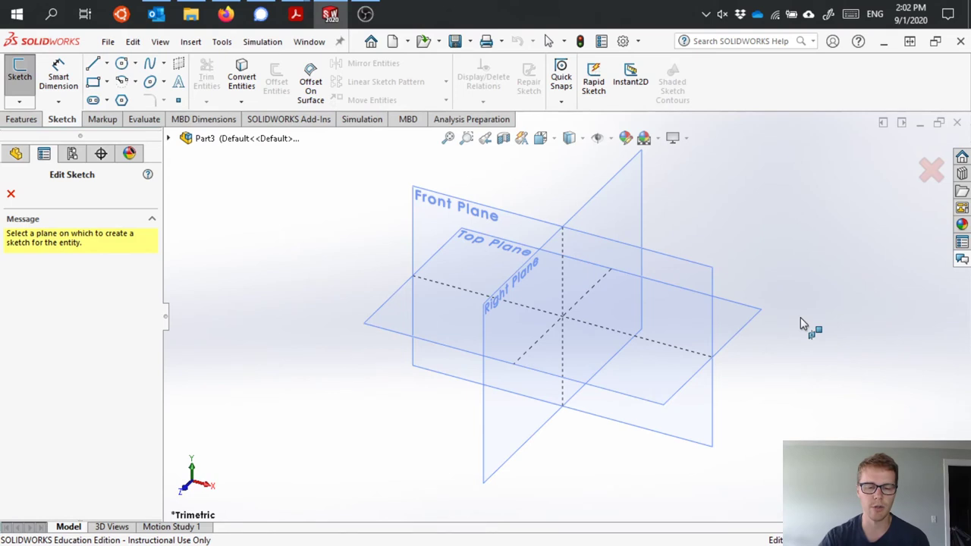
click(758, 316)
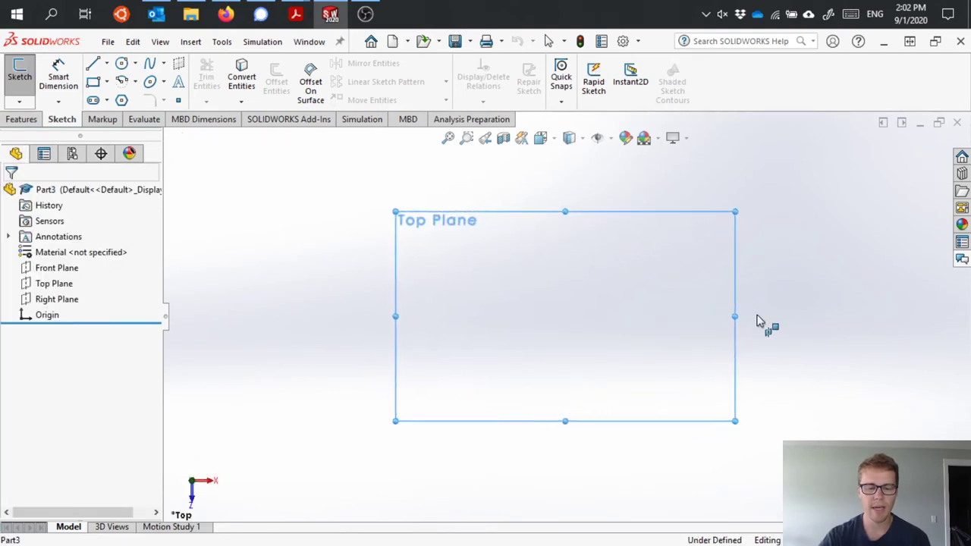
click(124, 68)
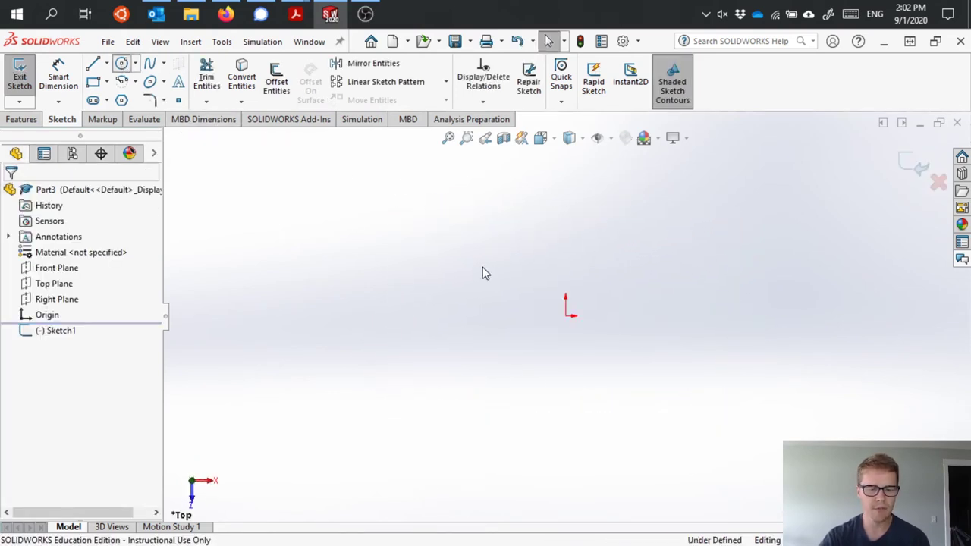
Draw a circle centred on the origin (radius about 25.76 mm) and select its radius value
click(566, 315)
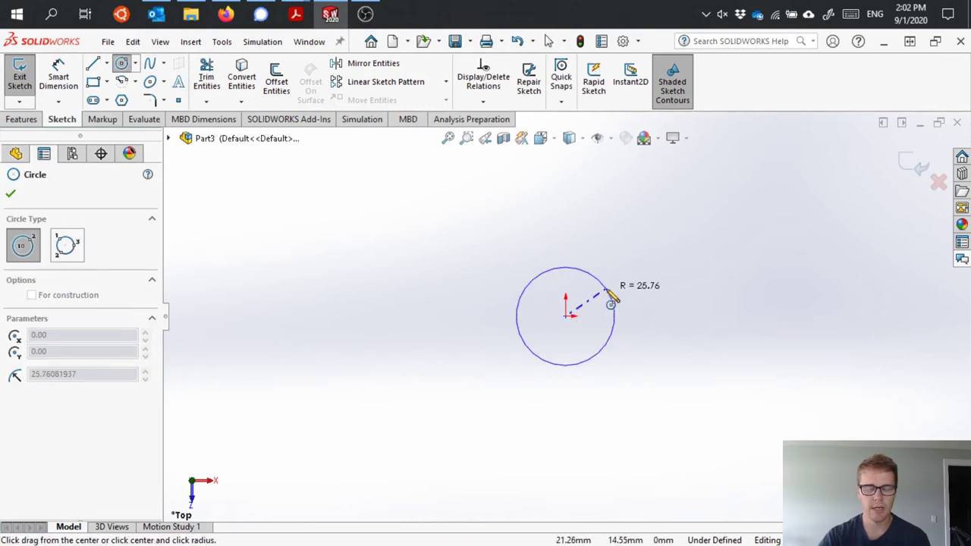
click(608, 292)
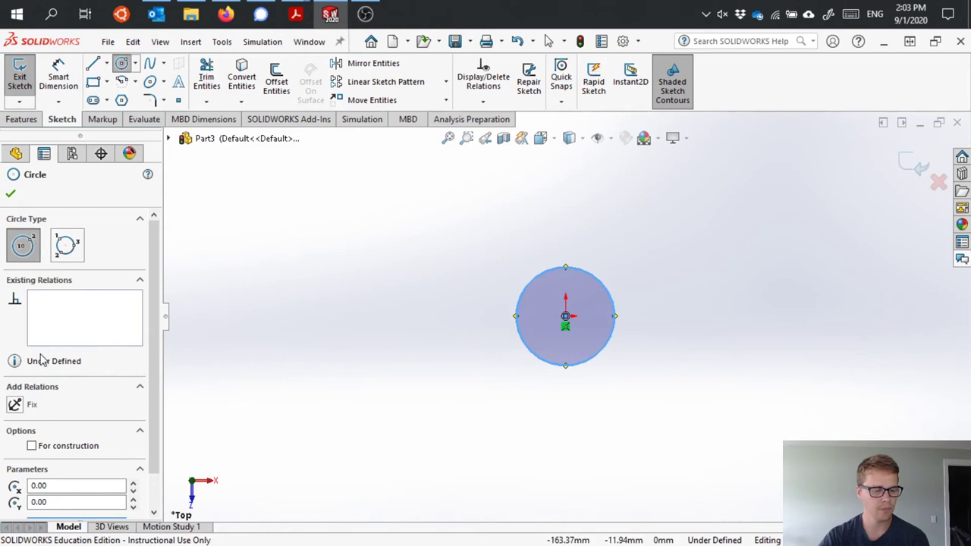
scroll(158, 350, down, 1)
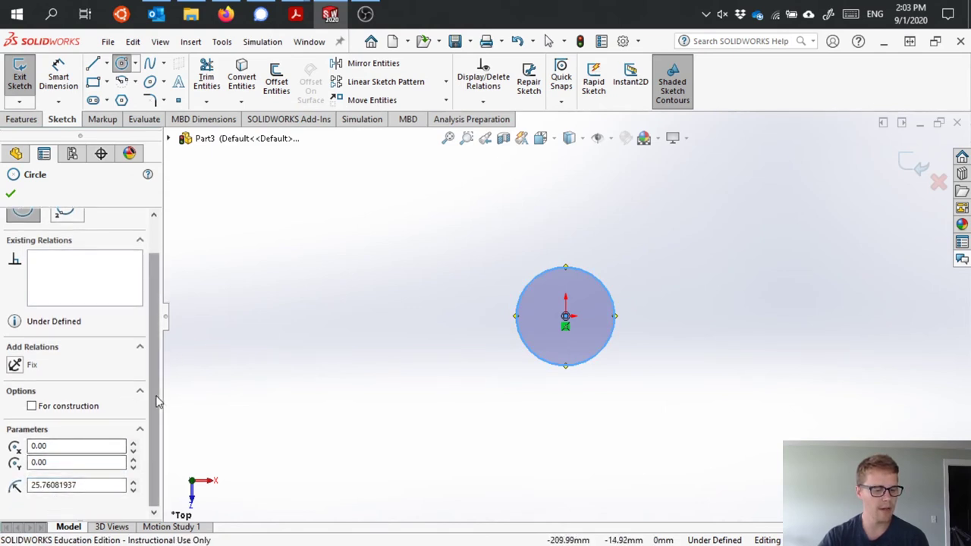
scroll(160, 351, up, 1)
scroll(158, 410, down, 1)
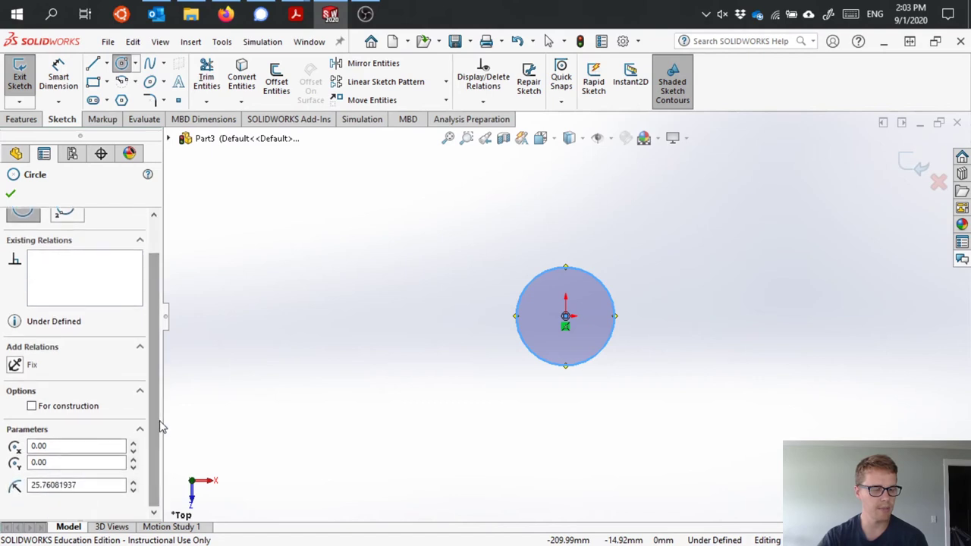
scroll(156, 401, up, 1)
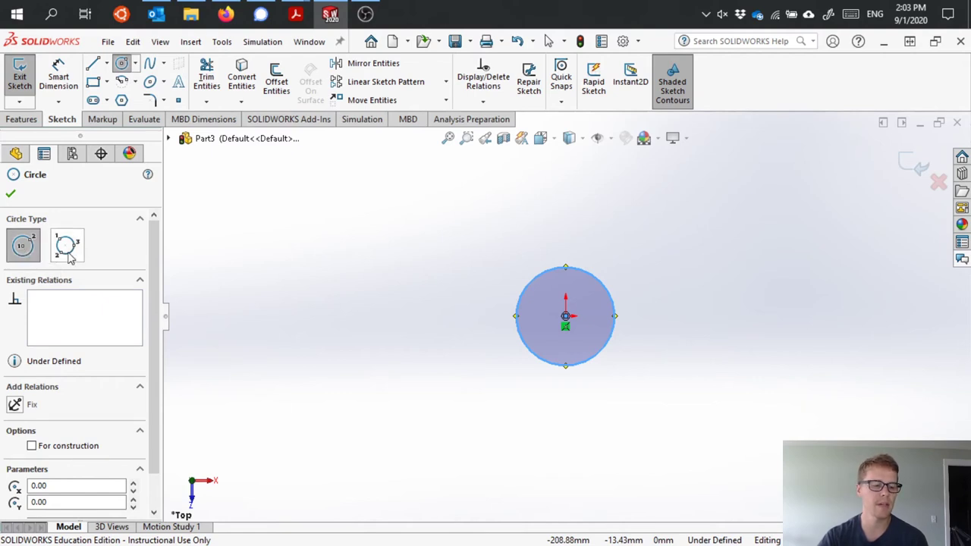
scroll(150, 295, down, 1)
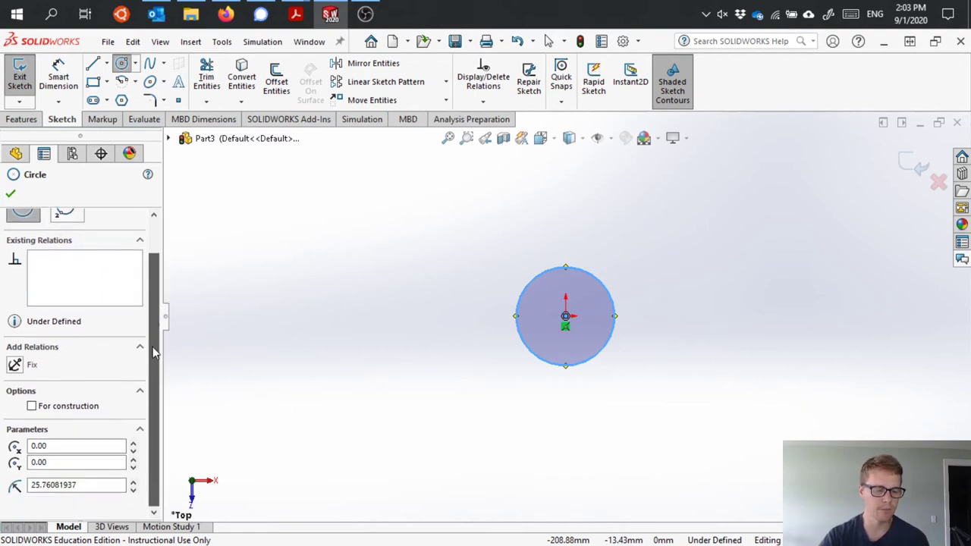
click(67, 446)
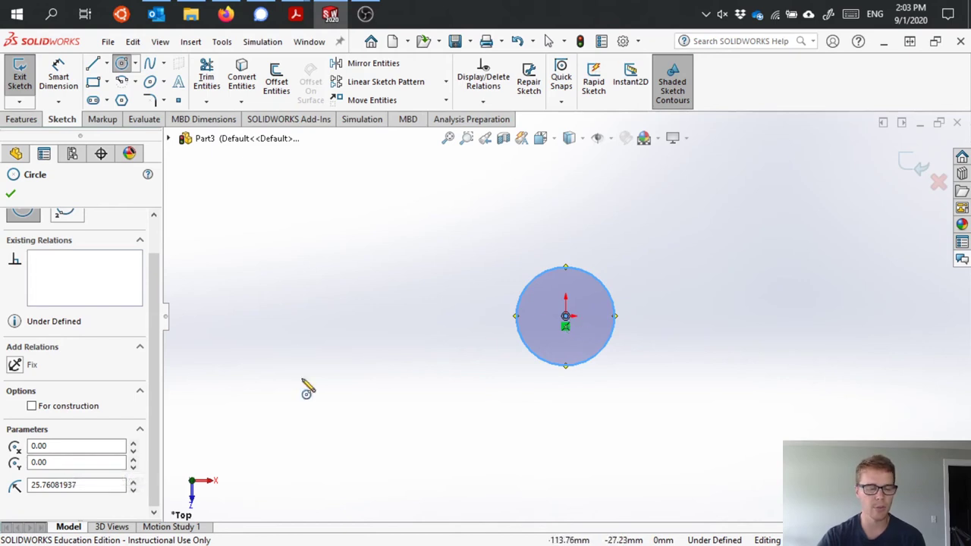
click(99, 484)
drag(99, 484, 17, 481)
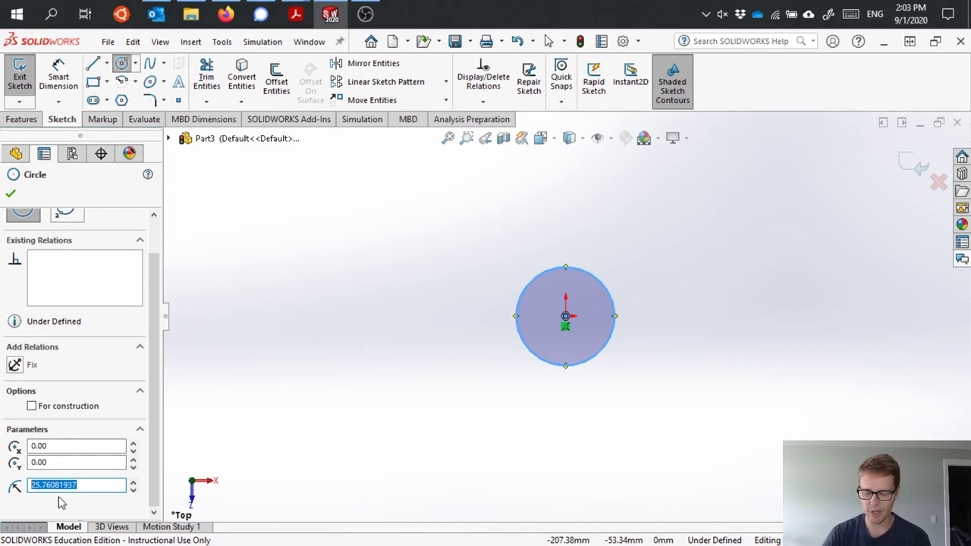
Set the circle's radius to 12.5 mm and confirm it
text(12.)
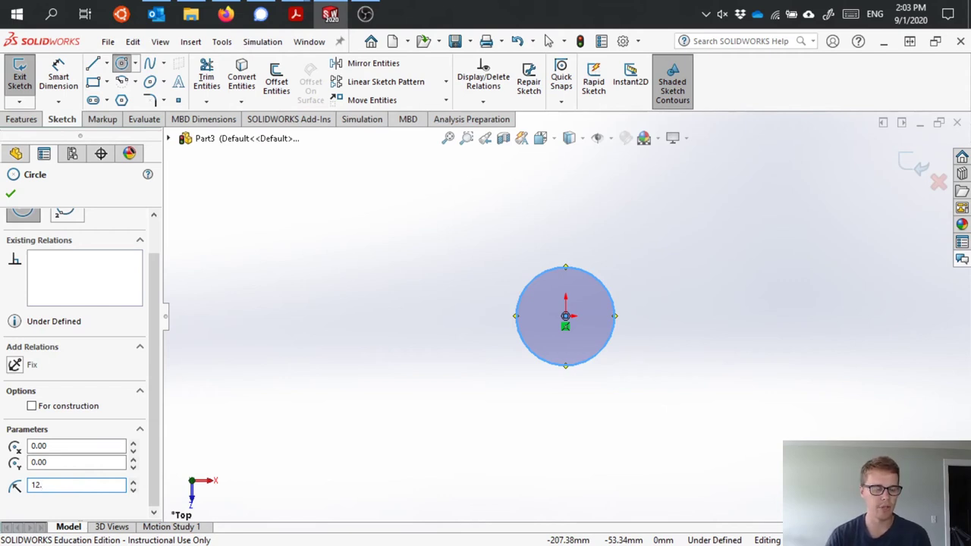
text(50)
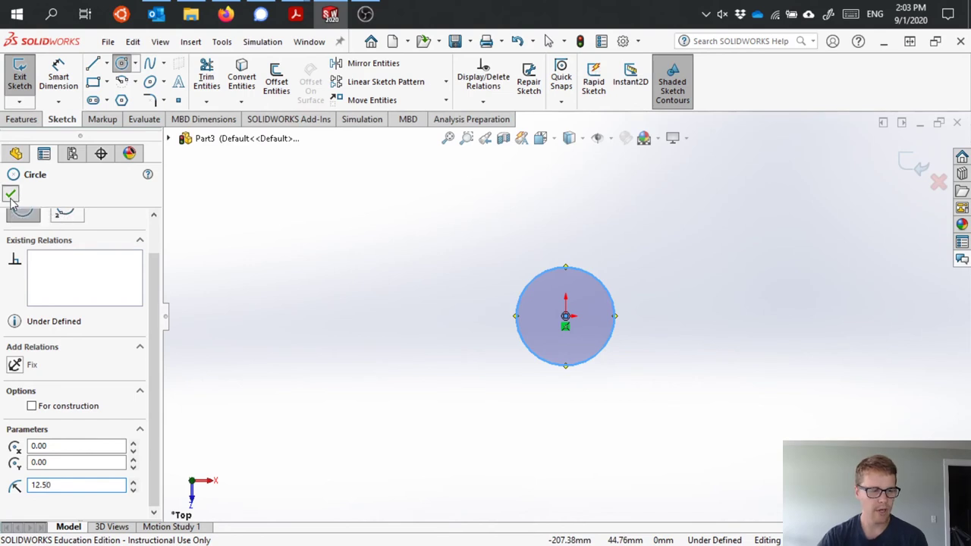
click(11, 195)
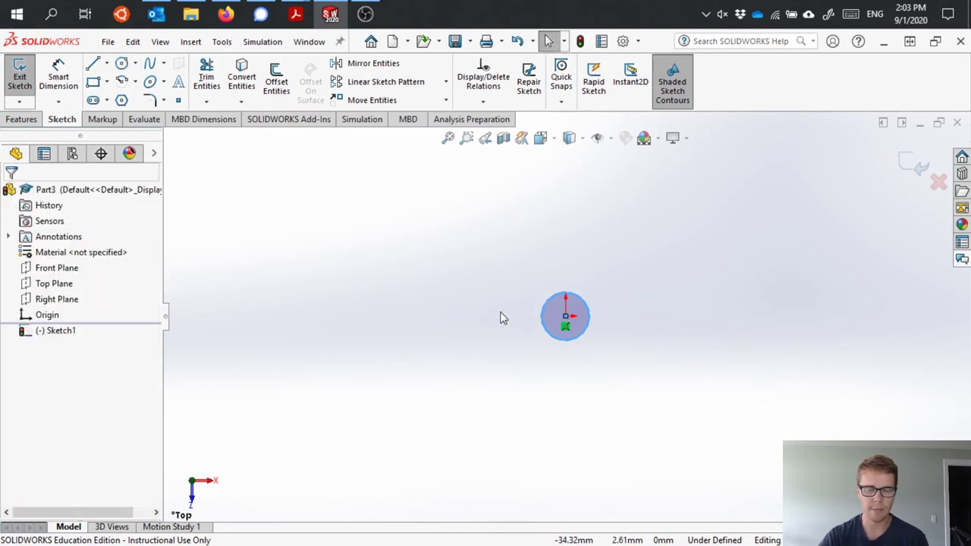
Exit Sketch1 with its 12.5 mm circle and show the Features tools
middle_drag(562, 364, 510, 516)
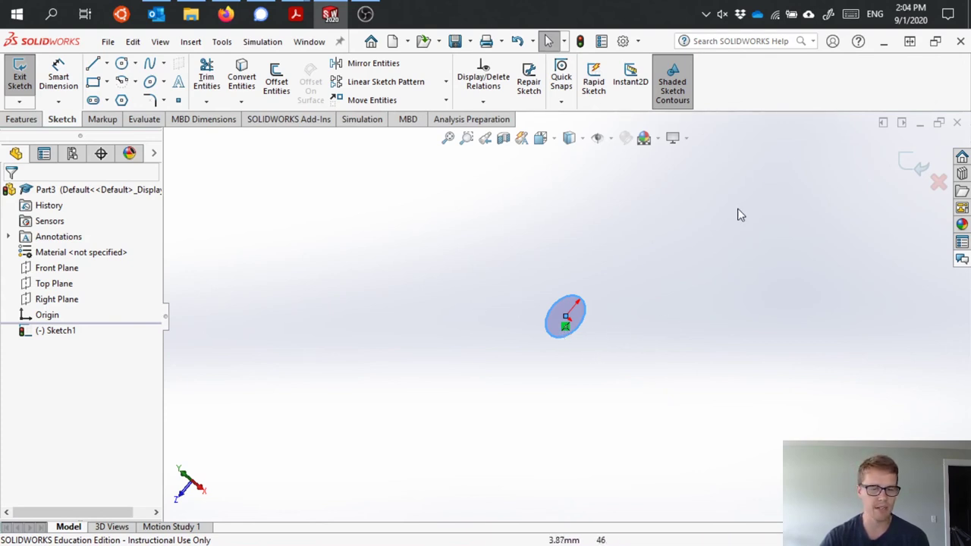
click(914, 165)
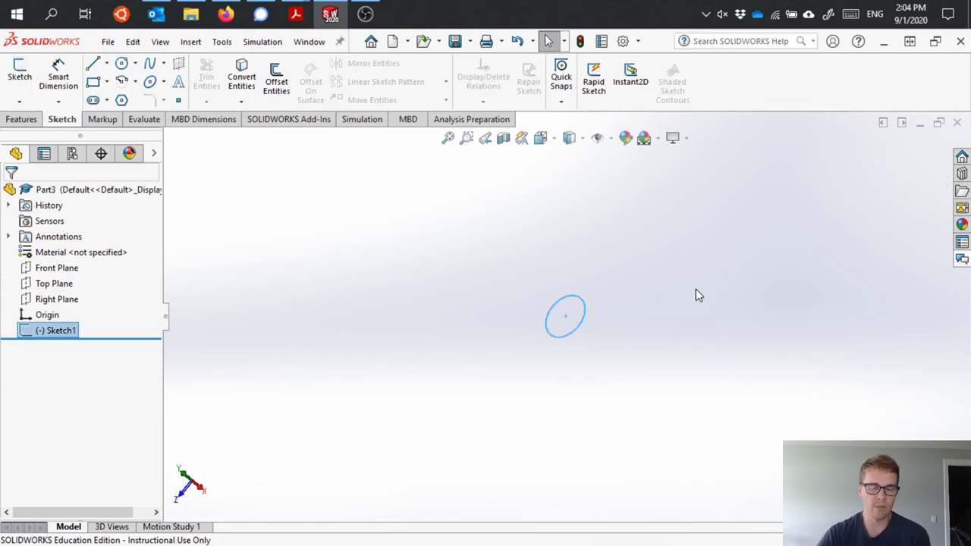
click(22, 119)
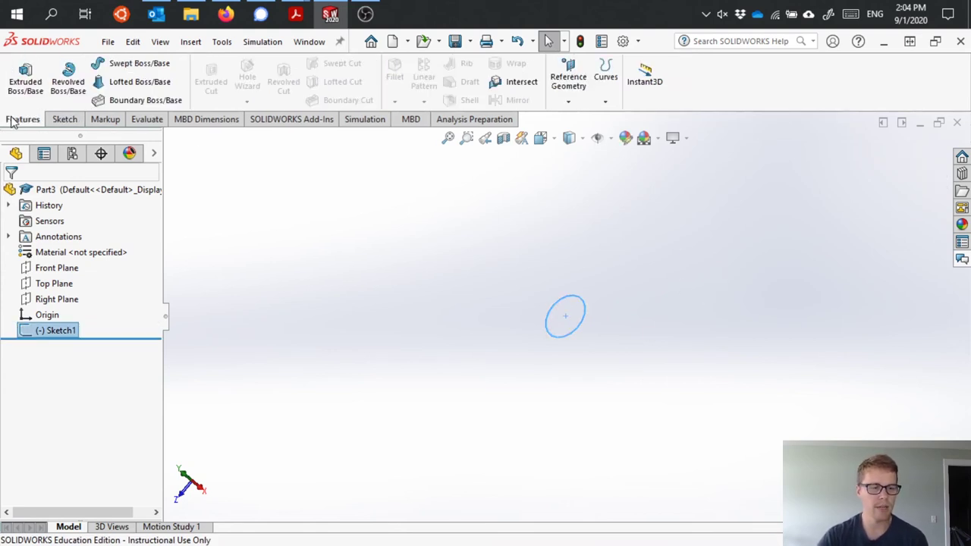
Extrude the circle sketch 50 mm with Extruded Boss/Base into a cylinder
click(25, 82)
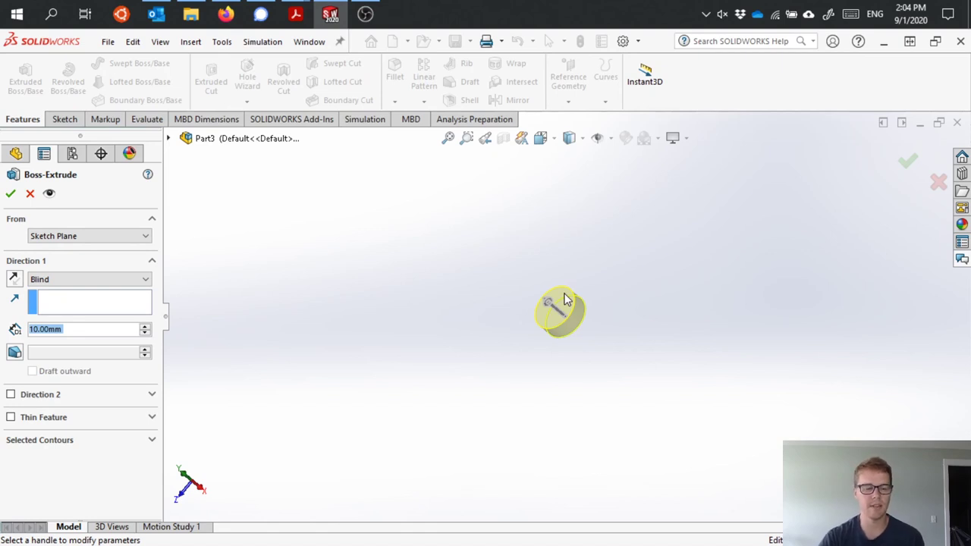
middle_drag(596, 341, 566, 345)
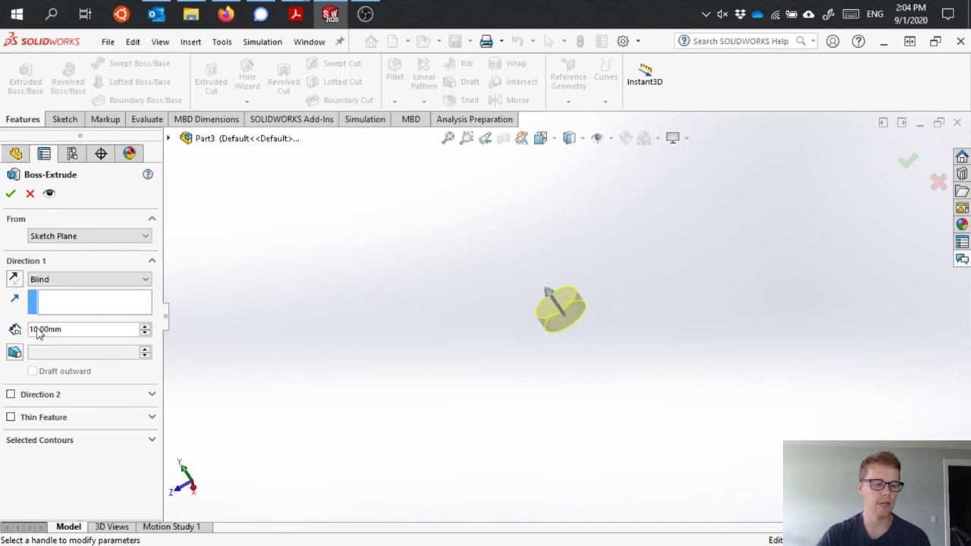
drag(64, 331, 30, 331)
text(50)
key(Return)
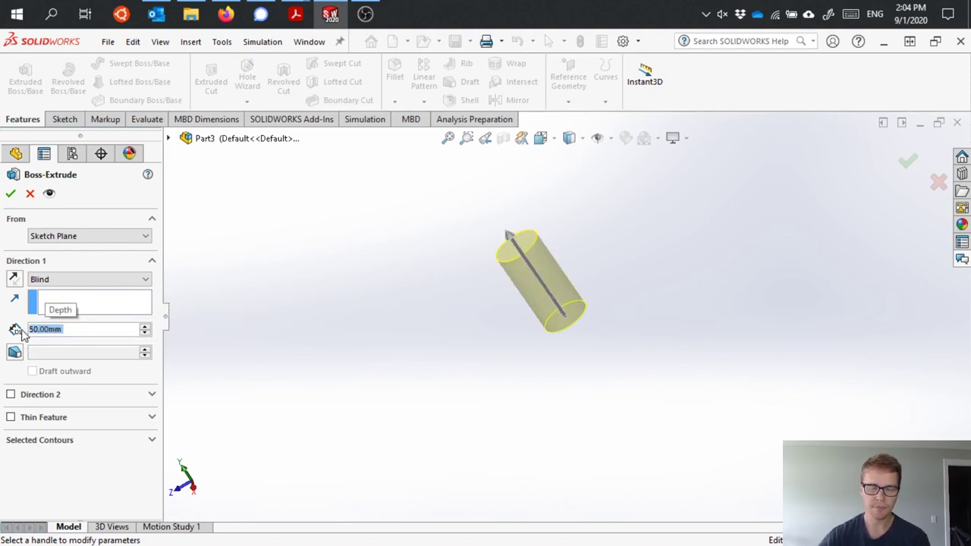
middle_drag(520, 340, 533, 444)
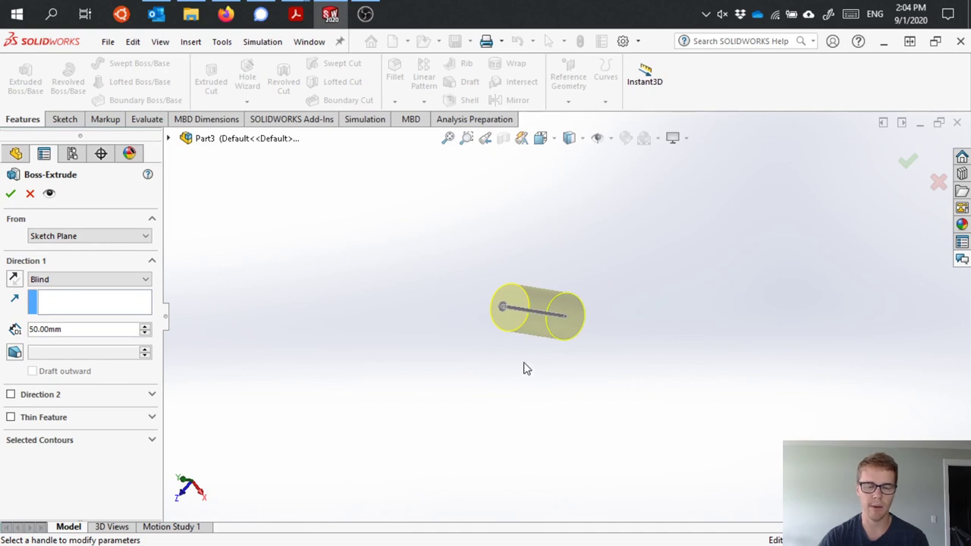
click(12, 194)
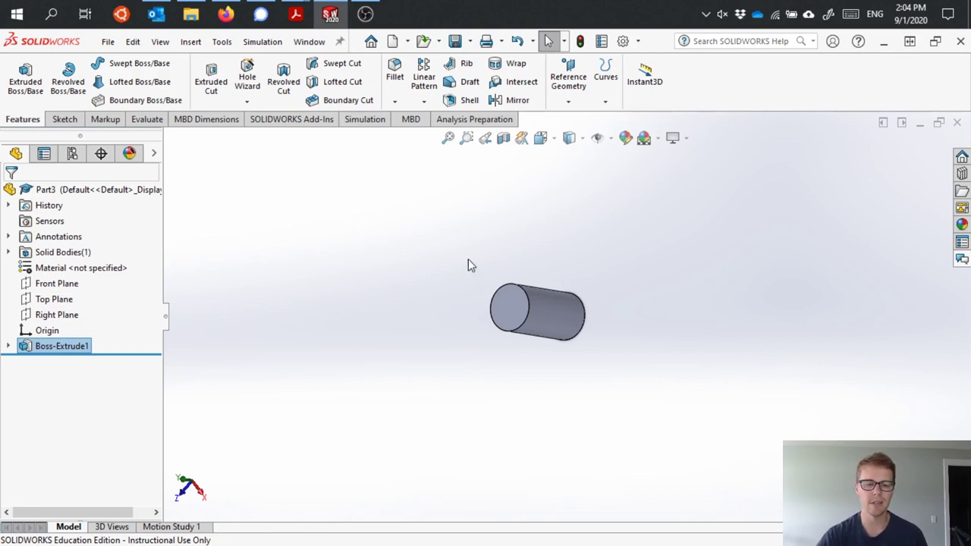
Orbit the view to inspect the finished 12.5 mm radius, 50 mm cylinder
middle_drag(458, 275, 460, 171)
middle_drag(452, 273, 436, 333)
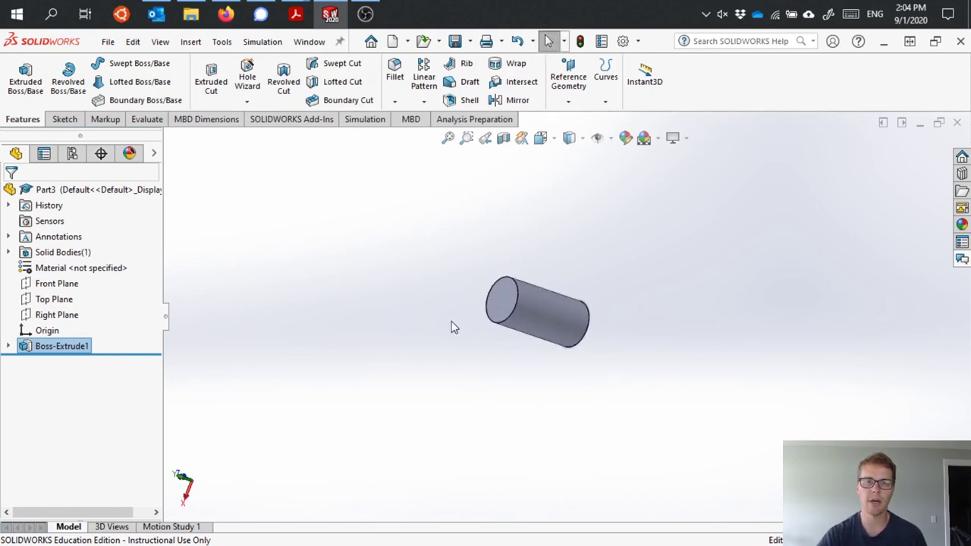